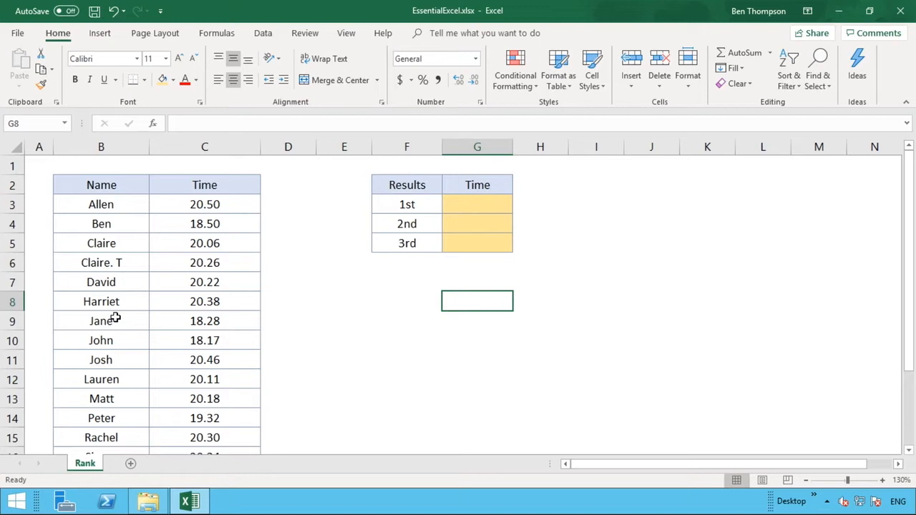
Step: Enter =SMALL(C:C,1) in G3 to return the fastest time for 1st place
{"action": "left_click", "coordinate": [480, 208]}
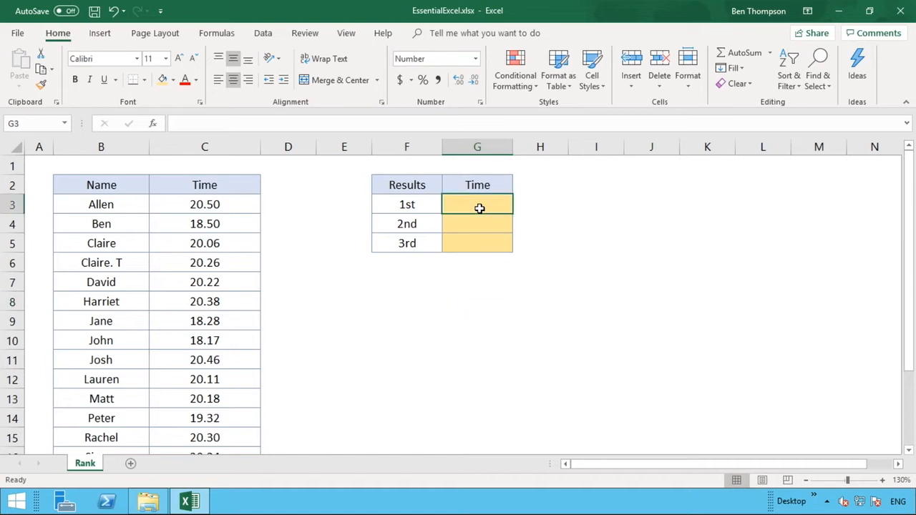
{"action": "type", "text": "="}
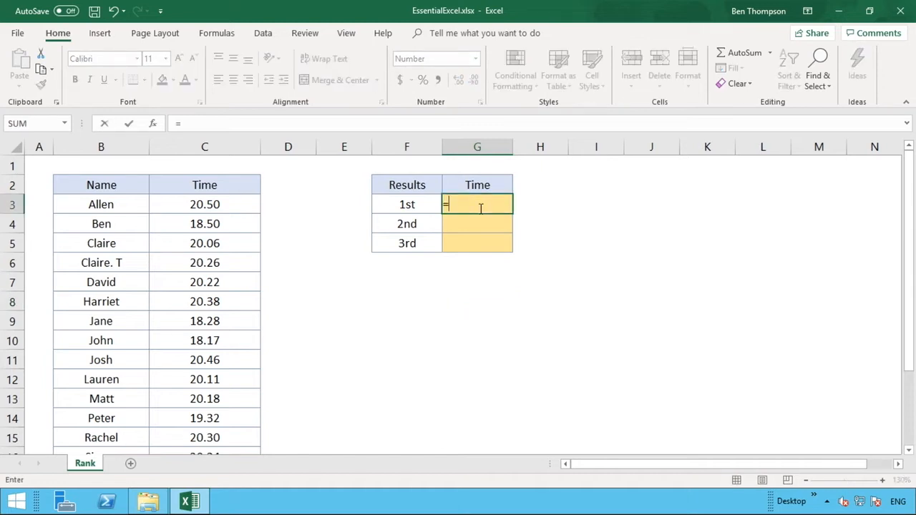
{"action": "type", "text": "SMALL"}
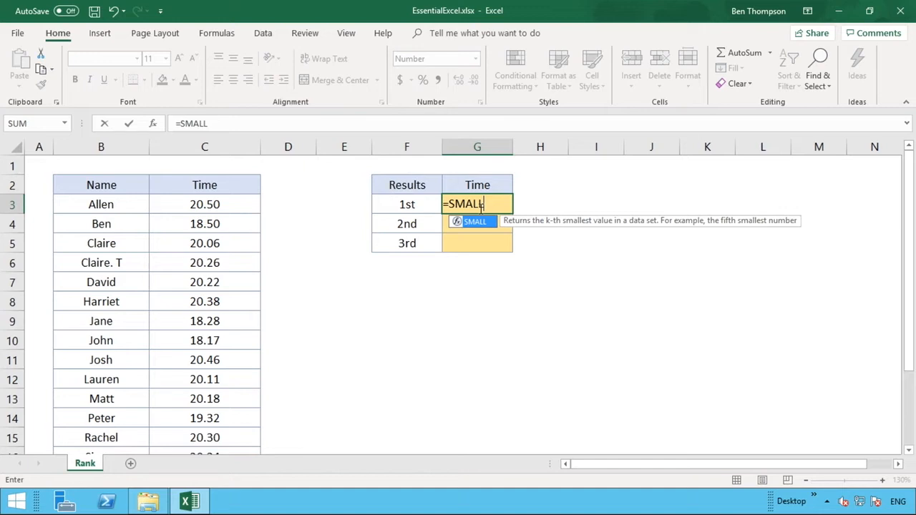
{"action": "type", "text": "("}
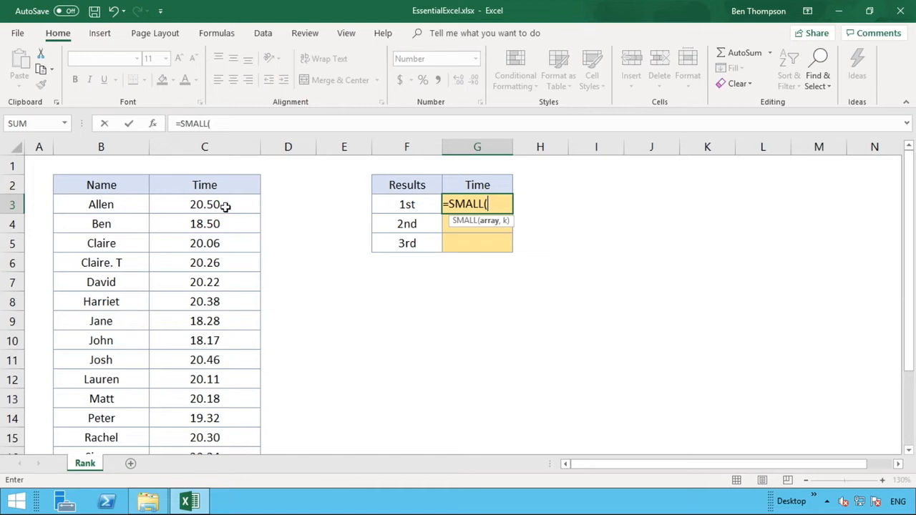
{"action": "left_click", "coordinate": [218, 146]}
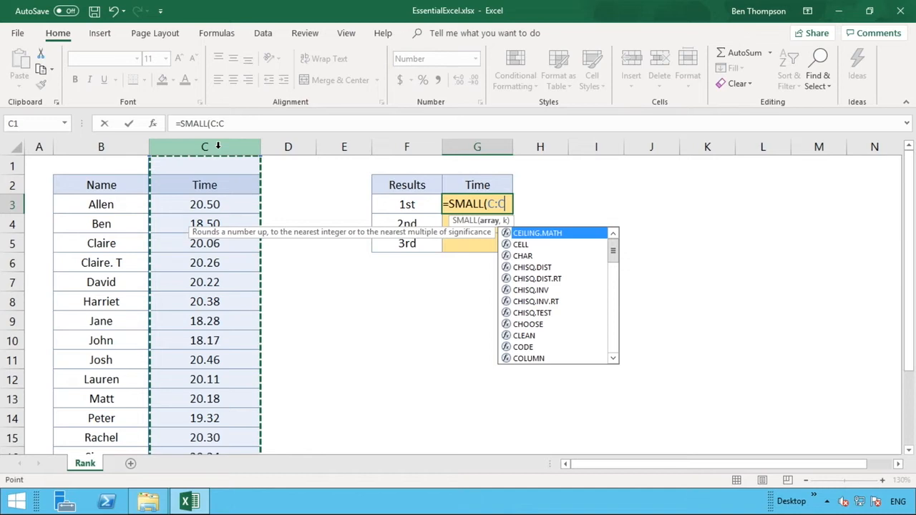
{"action": "type", "text": ","}
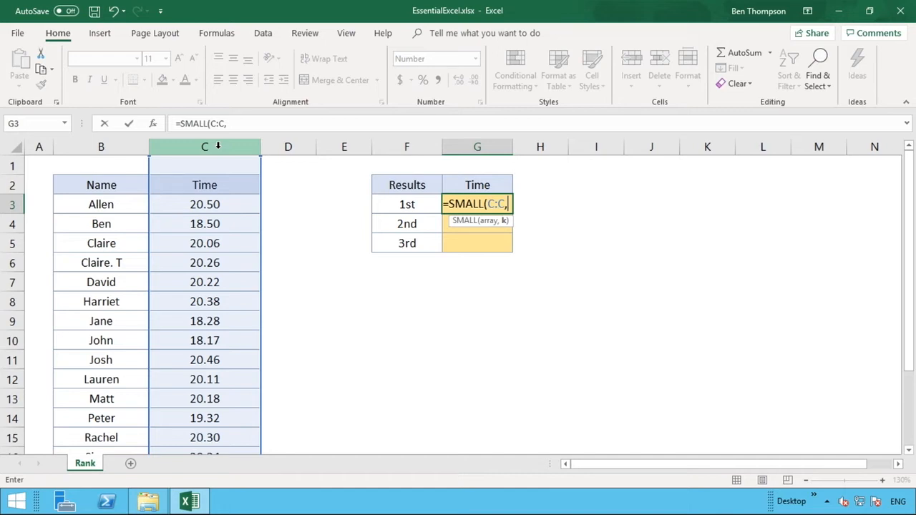
{"action": "type", "text": "1"}
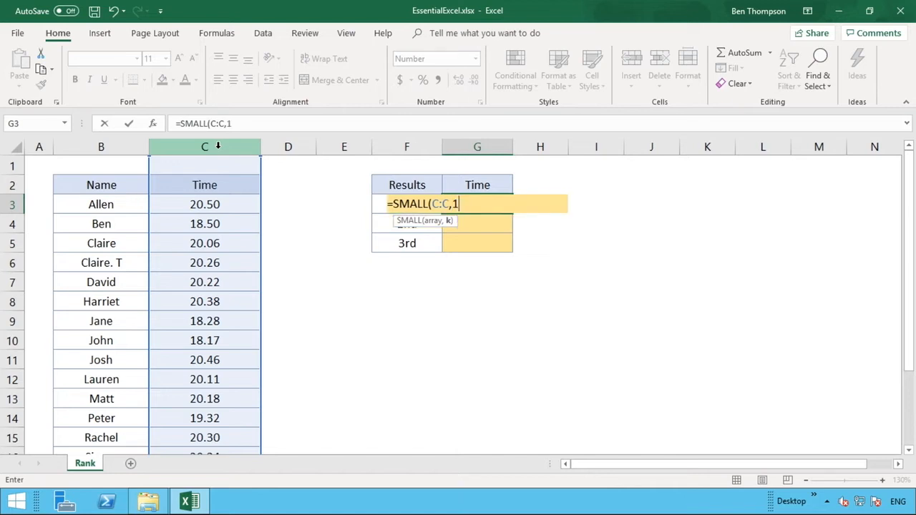
{"action": "type", "text": ")"}
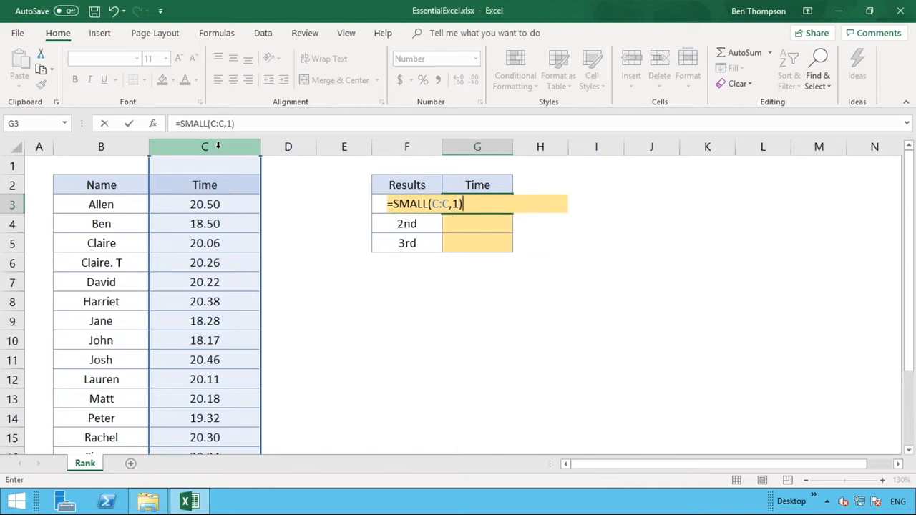
{"action": "key", "text": "Return"}
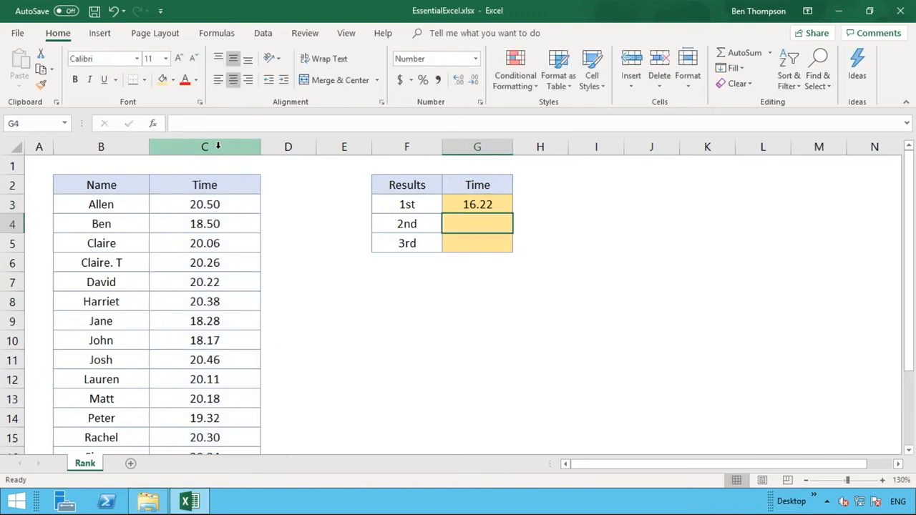
Step: Look through the Time column to find whose time matches the 1st place result
{"action": "left_click", "coordinate": [202, 282]}
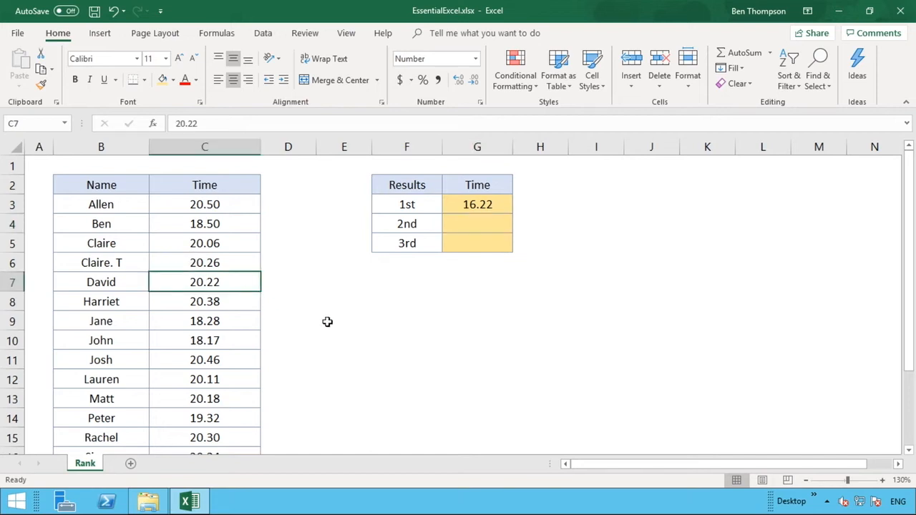
{"action": "key", "text": "Down"}
{"action": "key", "text": "Down"}
{"action": "key", "text": "Down"}
{"action": "key", "text": "Down"}
{"action": "key", "text": "Down"}
{"action": "key", "text": "Down"}
{"action": "key", "text": "Down"}
{"action": "key", "text": "Down"}
{"action": "key", "text": "Down"}
{"action": "key", "text": "Down"}
{"action": "key", "text": "Down"}
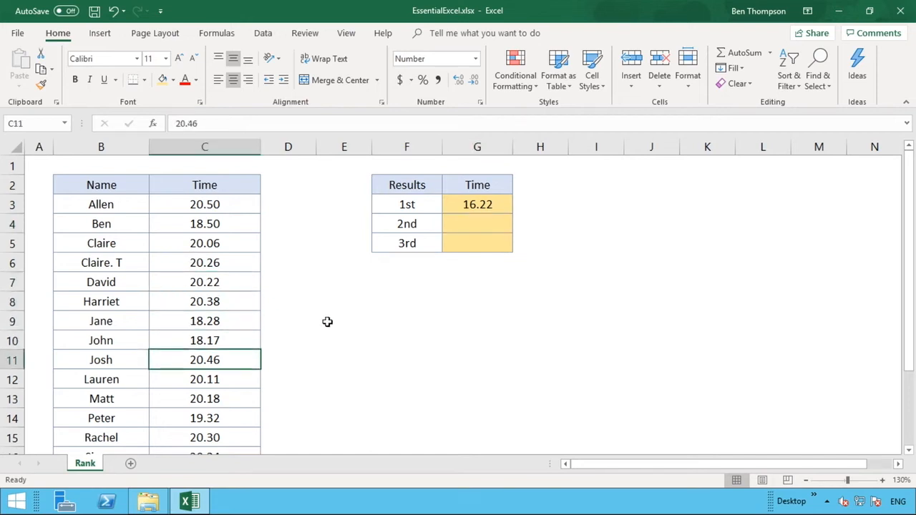
{"action": "scroll", "coordinate": [327, 321], "scroll_direction": "down", "scroll_amount": 1}
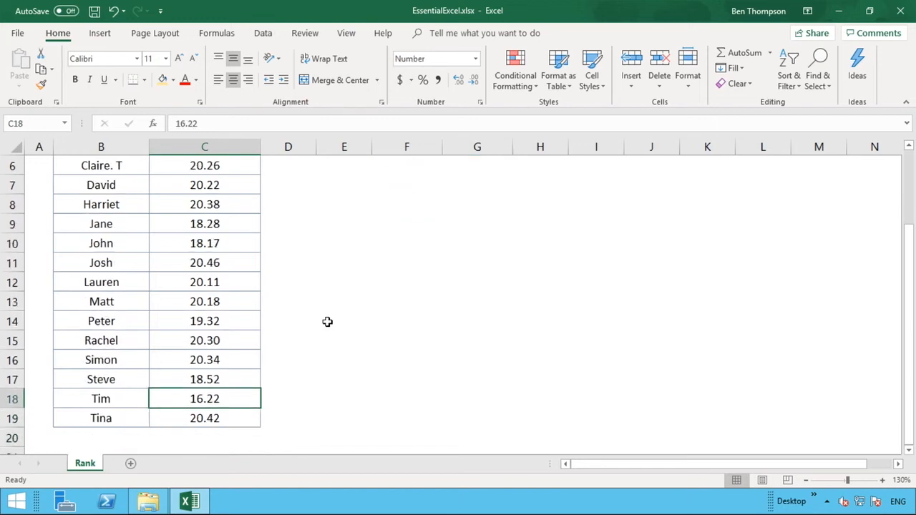
{"action": "key", "text": "Left"}
{"action": "key", "text": "Right"}
{"action": "key", "text": "Up"}
{"action": "key", "text": "Up"}
{"action": "key", "text": "Up"}
{"action": "key", "text": "Up"}
{"action": "key", "text": "Up"}
{"action": "key", "text": "Up"}
{"action": "key", "text": "Up"}
{"action": "key", "text": "Up"}
{"action": "key", "text": "Up"}
{"action": "key", "text": "Up"}
{"action": "key", "text": "Up"}
{"action": "key", "text": "Up"}
{"action": "key", "text": "Up"}
{"action": "key", "text": "Up"}
{"action": "key", "text": "Up"}
{"action": "key", "text": "Up"}
{"action": "key", "text": "Up"}
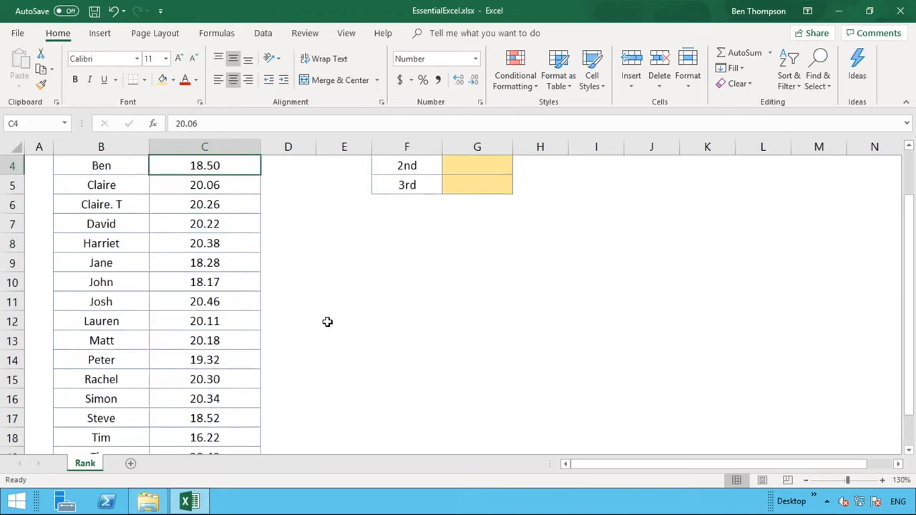
Step: Enter =SMALL(C:C,2) in G4 to return the second fastest time for 2nd place
{"action": "key", "text": "Right"}
{"action": "key", "text": "Right"}
{"action": "key", "text": "Right"}
{"action": "key", "text": "Right"}
{"action": "key", "text": "Right"}
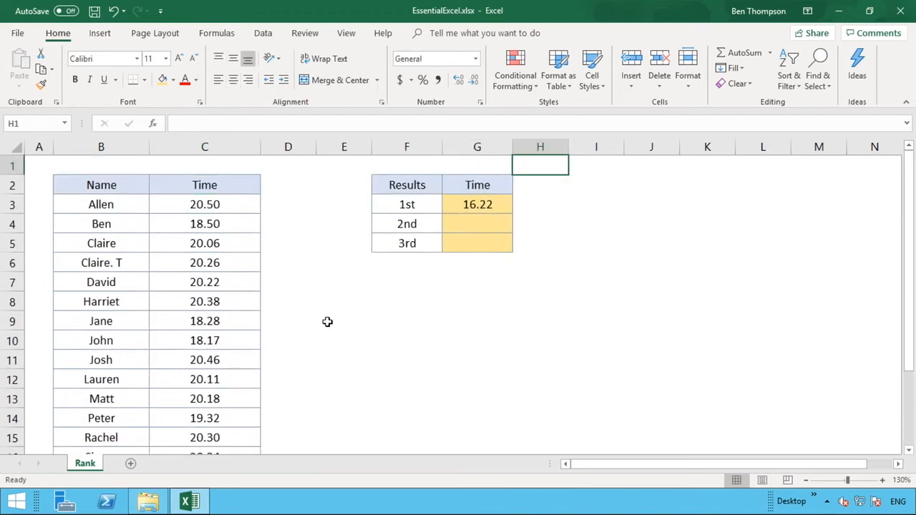
{"action": "key", "text": "Down"}
{"action": "key", "text": "Down"}
{"action": "key", "text": "Left"}
{"action": "key", "text": "Down"}
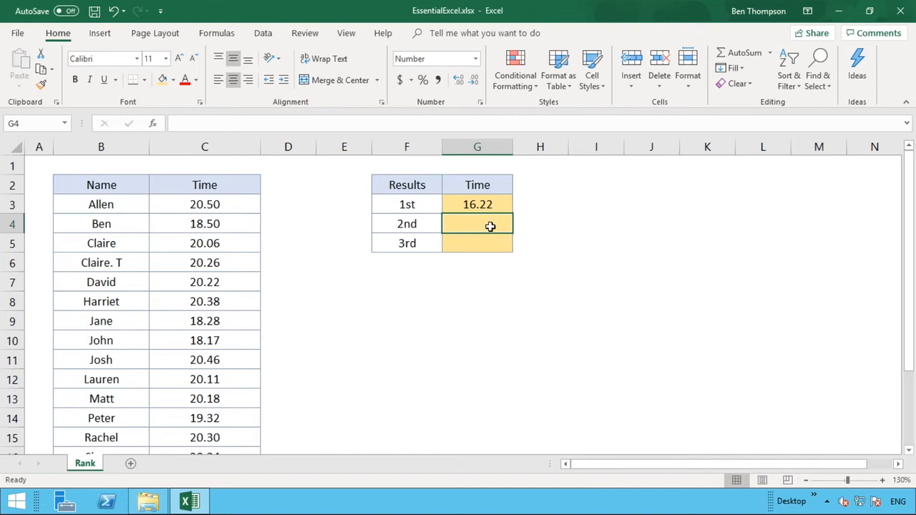
{"action": "type", "text": "=SMAL"}
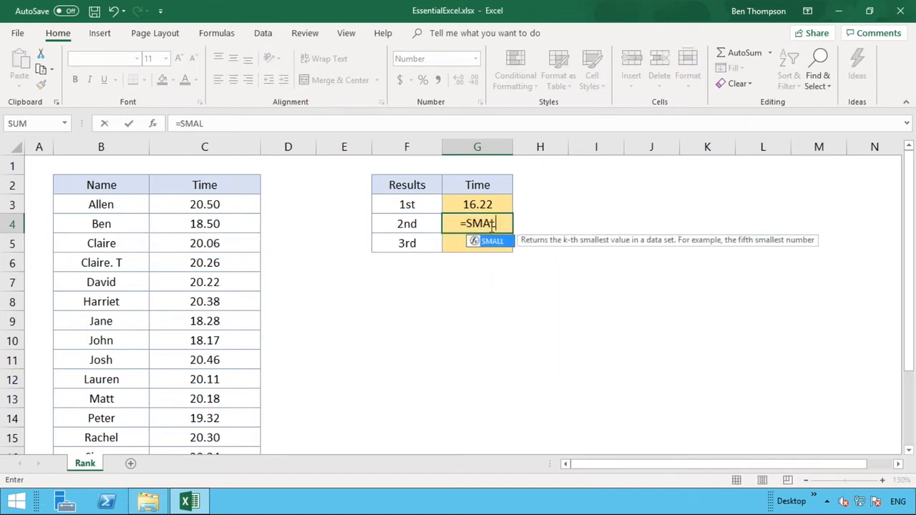
{"action": "type", "text": "L("}
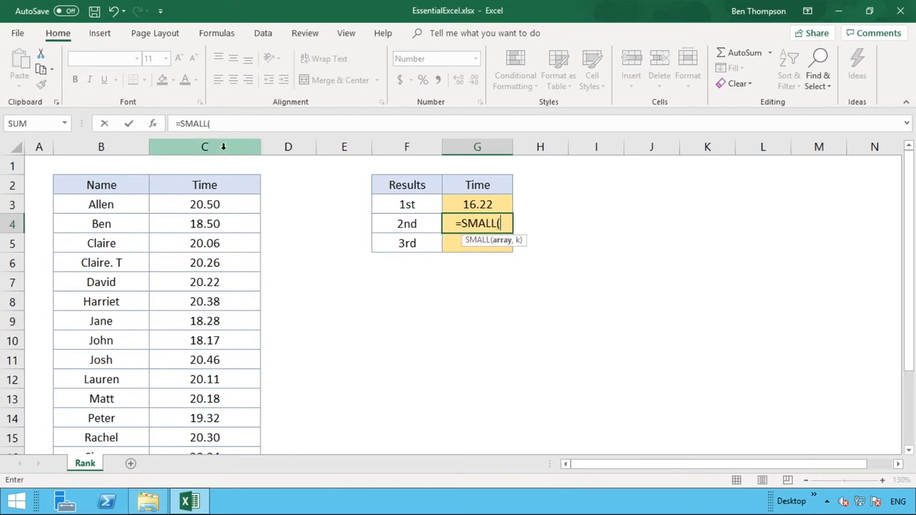
{"action": "left_click", "coordinate": [223, 147]}
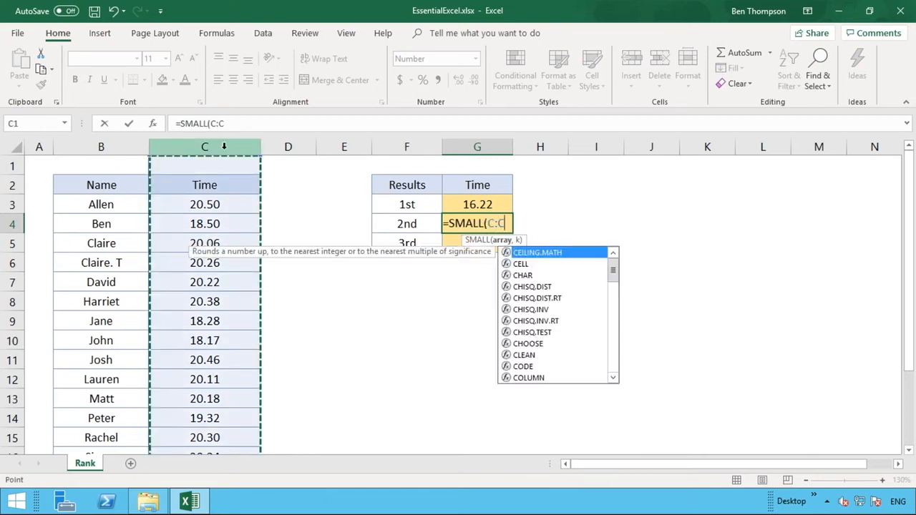
{"action": "type", "text": ","}
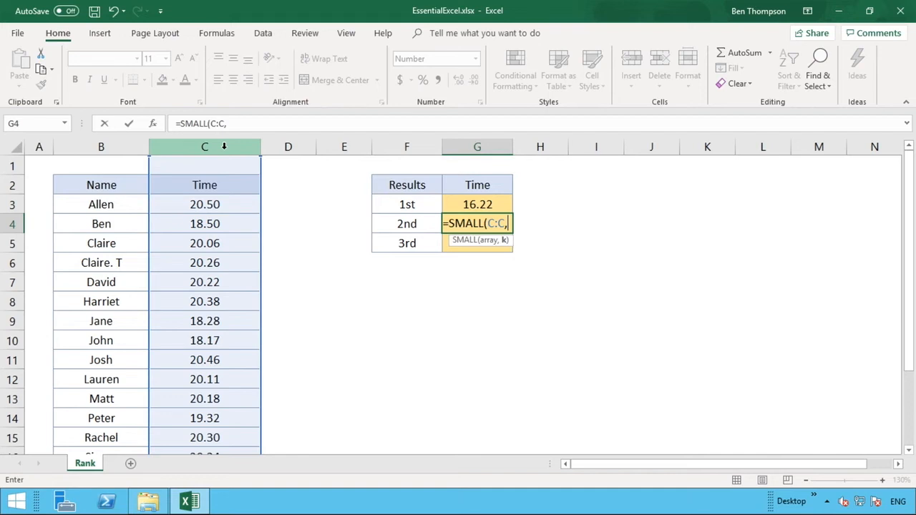
{"action": "type", "text": "2"}
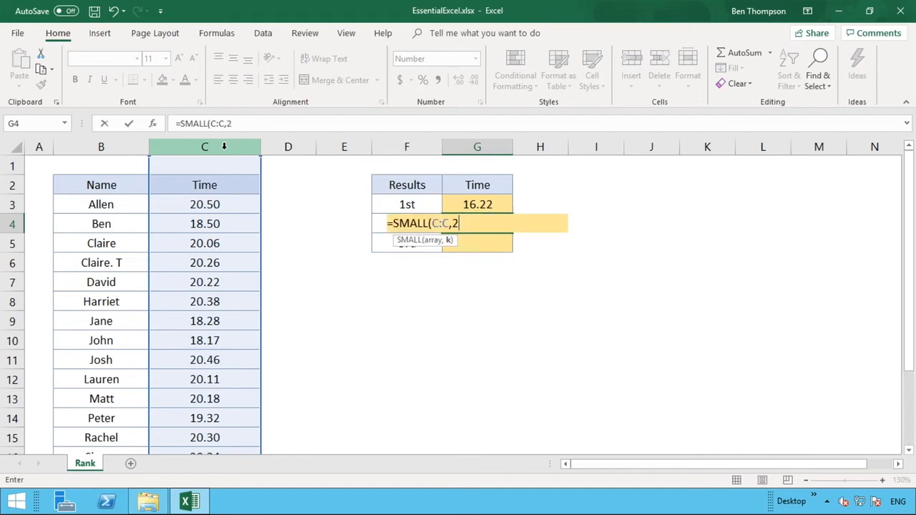
{"action": "type", "text": ")"}
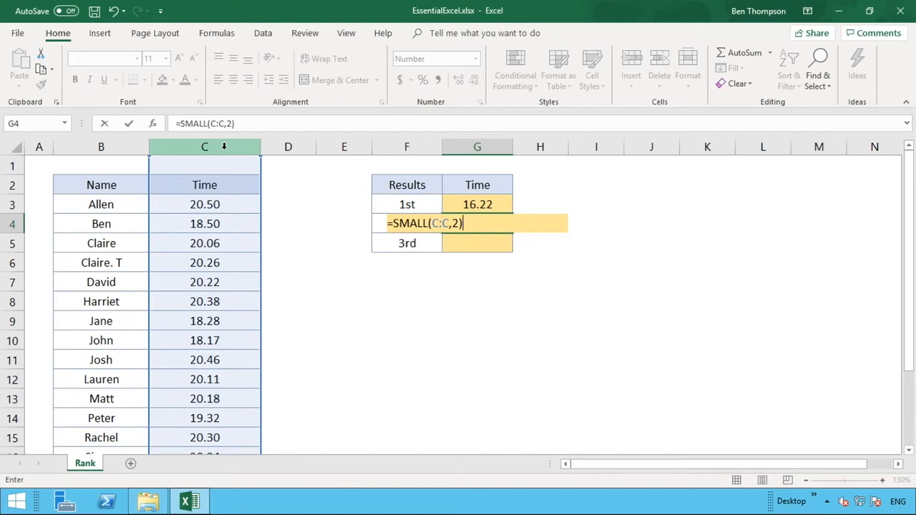
{"action": "key", "text": "Return"}
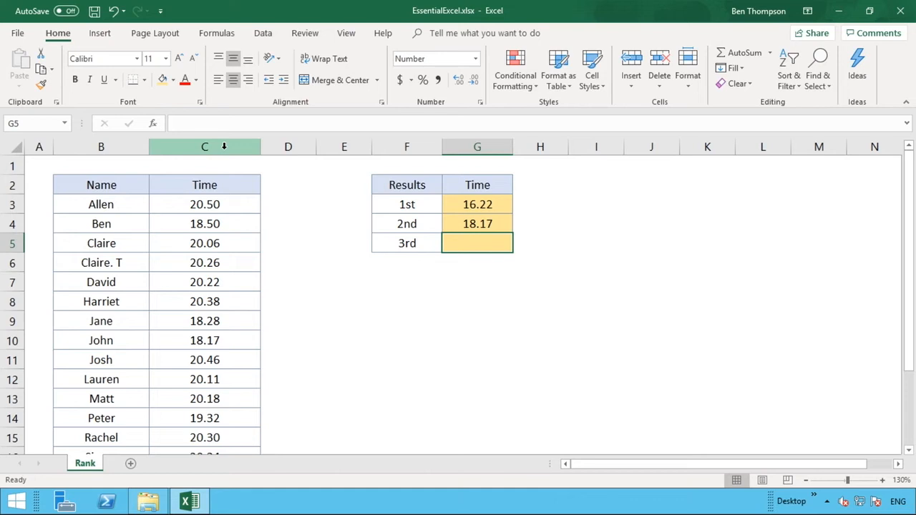
Step: Enter =SMALL(C:C,3) in G5 to return the third fastest time for 3rd place
{"action": "type", "text": "="}
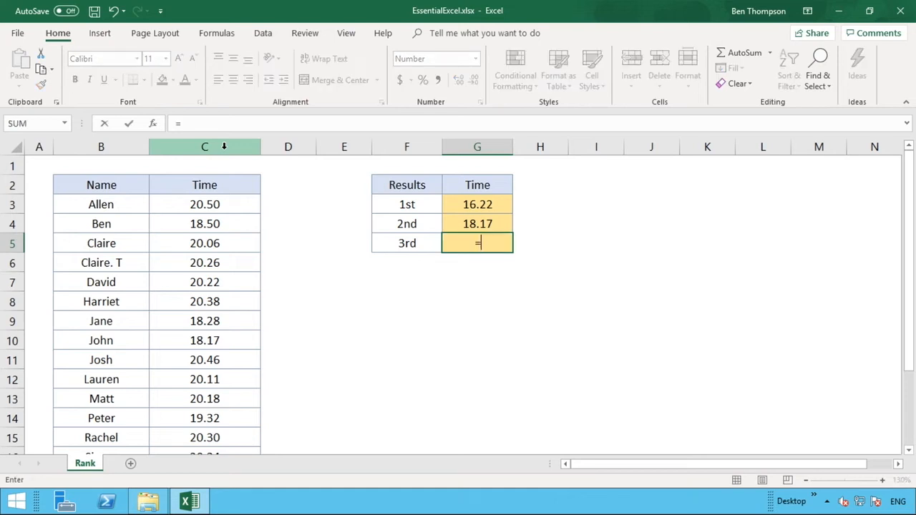
{"action": "type", "text": "SMAL"}
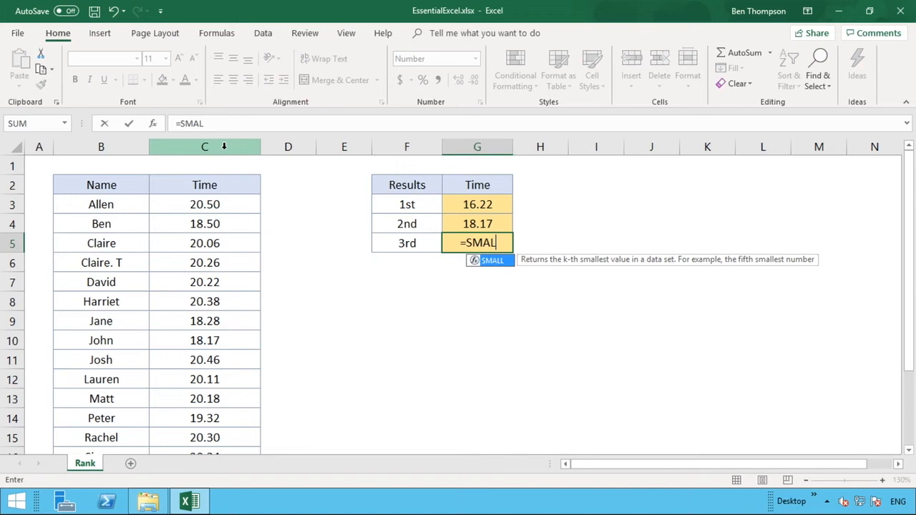
{"action": "type", "text": "L("}
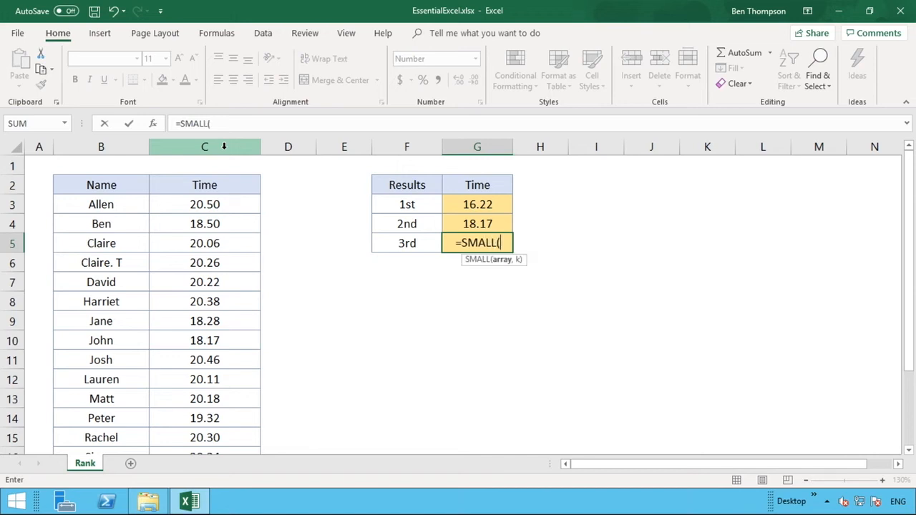
{"action": "left_click", "coordinate": [193, 146]}
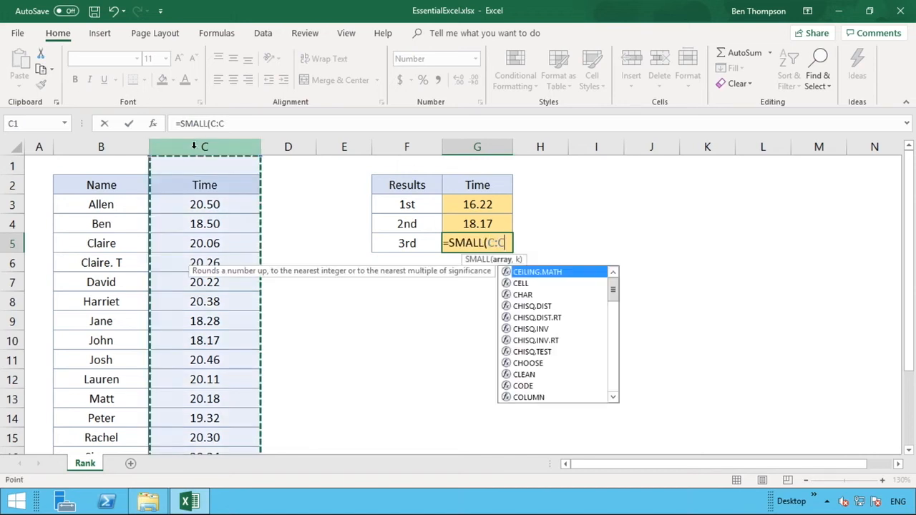
{"action": "type", "text": ","}
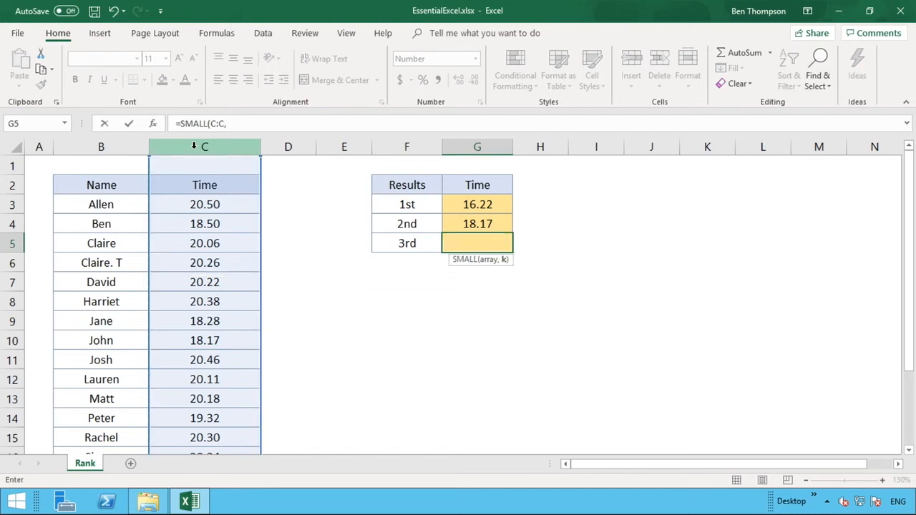
{"action": "type", "text": "3"}
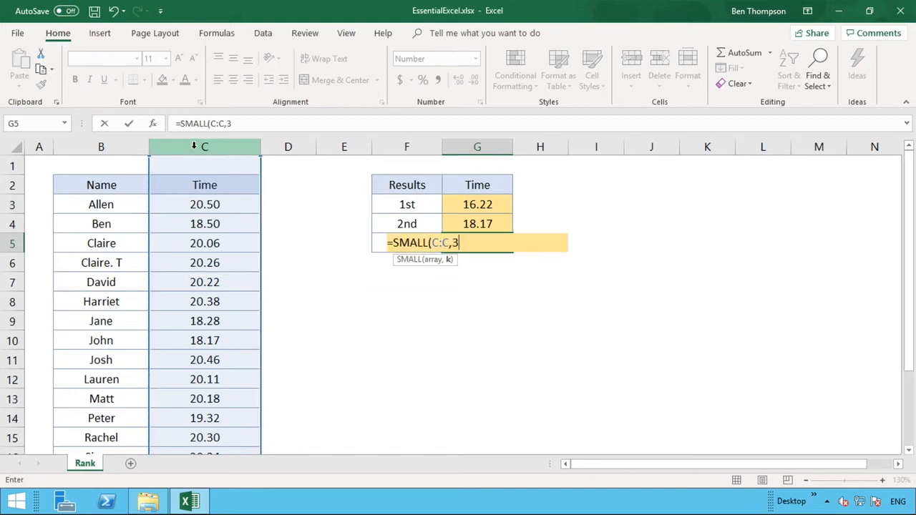
{"action": "type", "text": ")"}
{"action": "key", "text": "Return"}
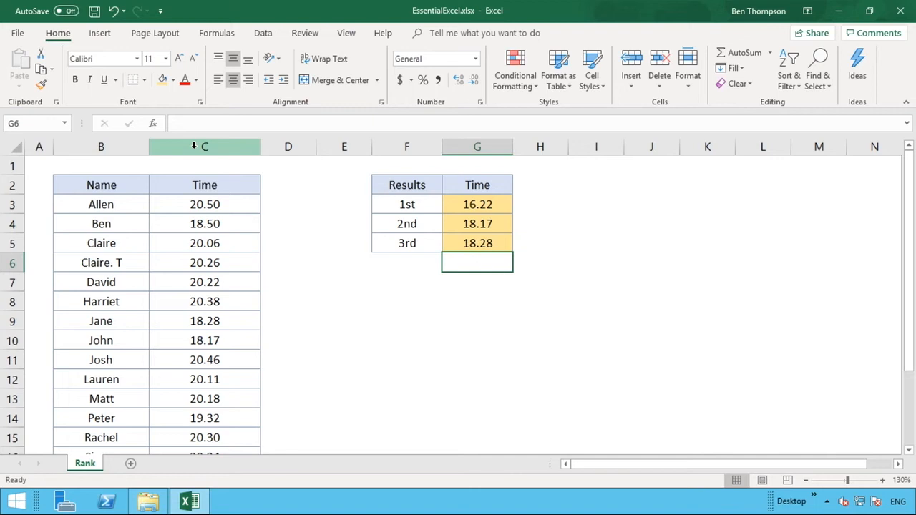
{"action": "left_click", "coordinate": [506, 206]}
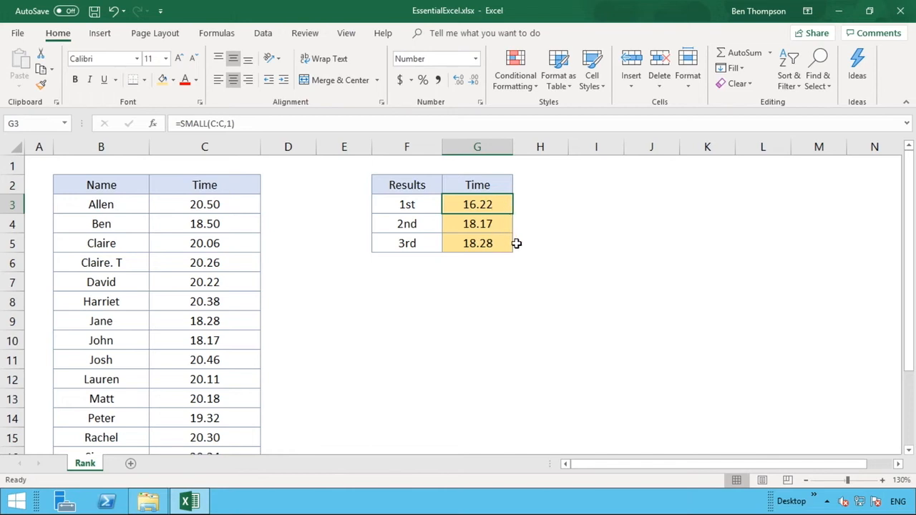
{"action": "left_click", "coordinate": [539, 255]}
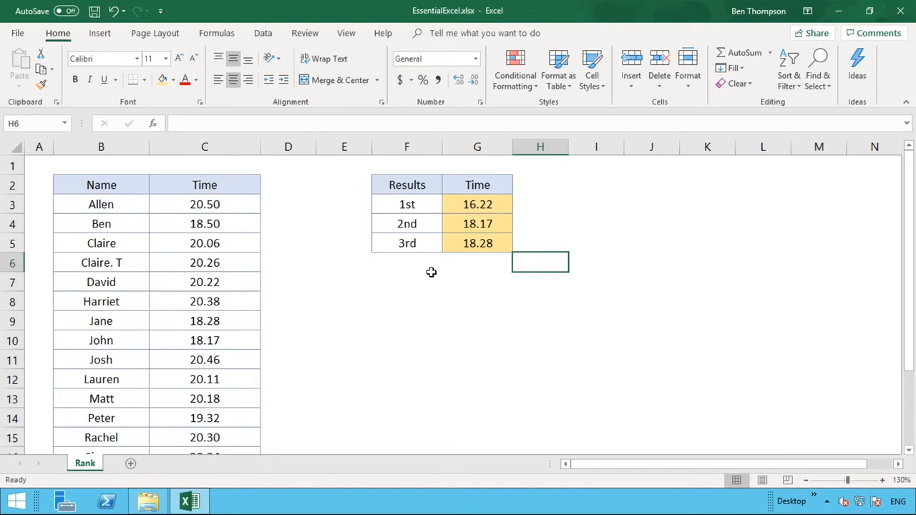
Step: Change the k argument of the SMALL formula in G5 to 6
{"action": "left_click", "coordinate": [472, 243]}
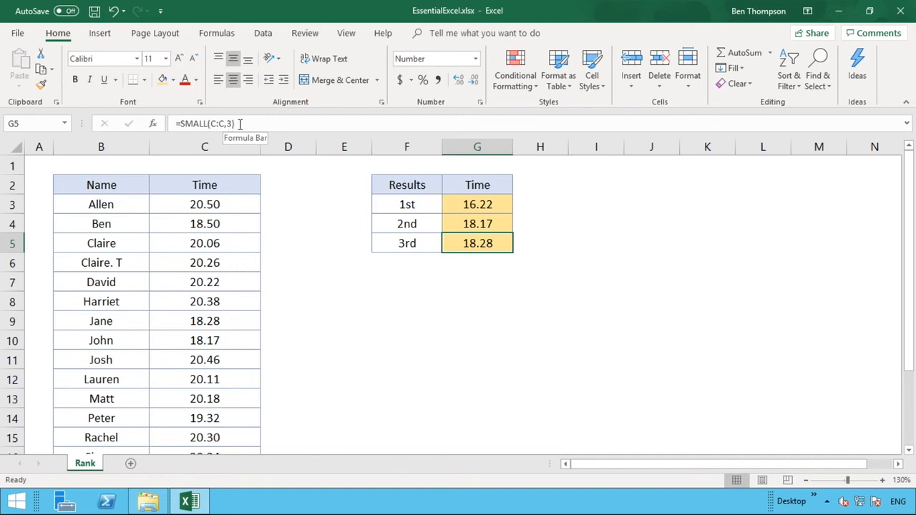
{"action": "left_click", "coordinate": [228, 124]}
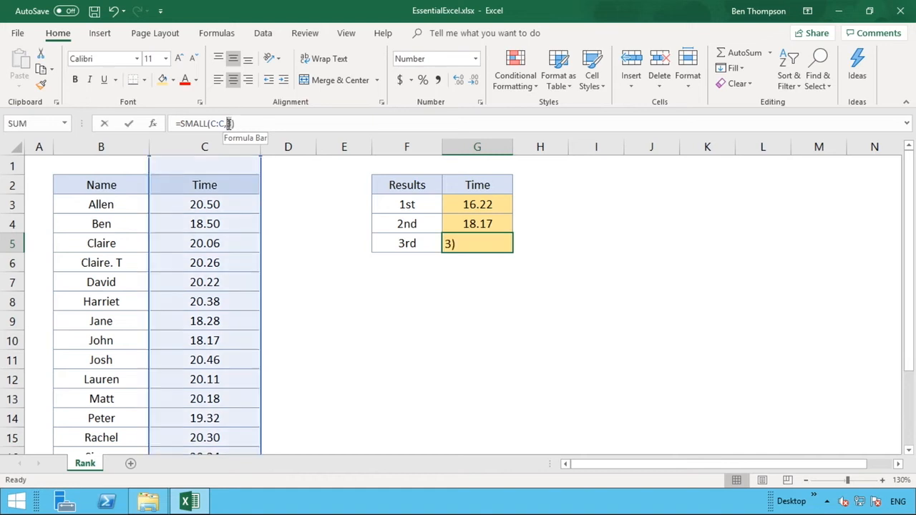
{"action": "key", "text": "Return"}
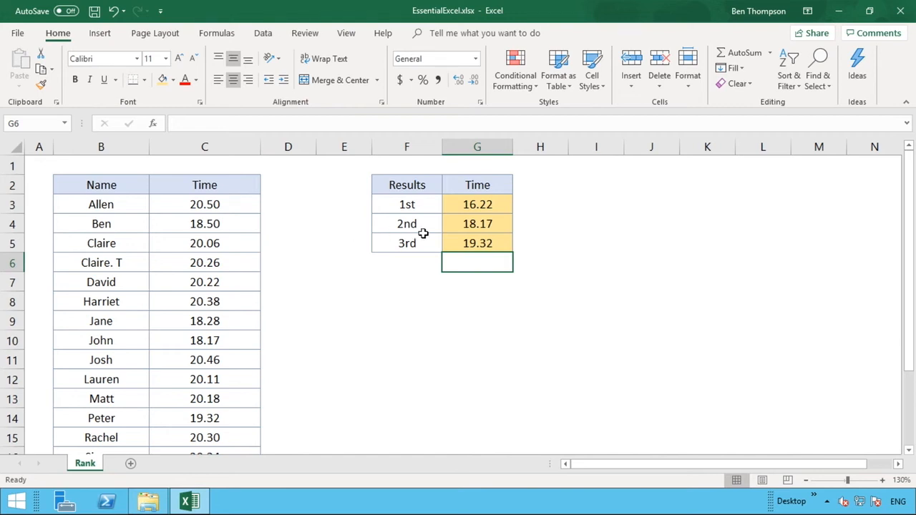
Step: Set the k argument of the SMALL formula in G5 back to 3
{"action": "left_click", "coordinate": [467, 241]}
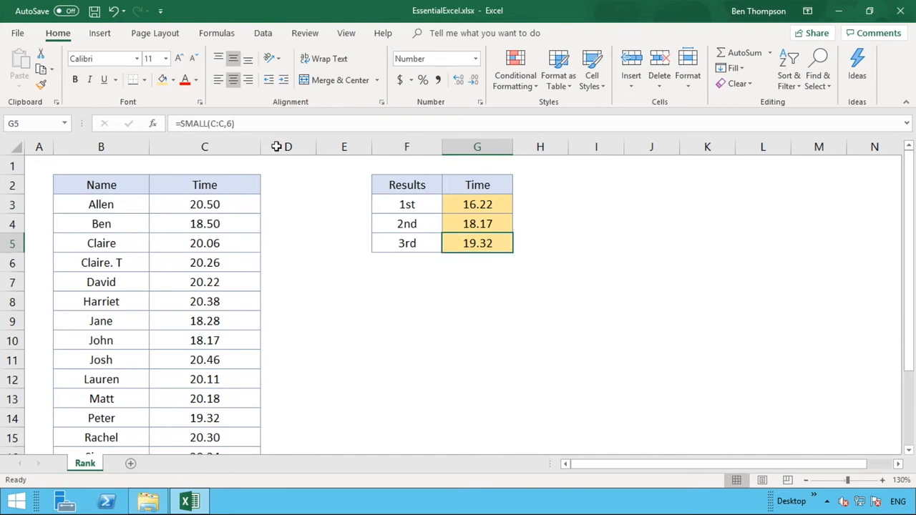
{"action": "double_click", "coordinate": [229, 124]}
{"action": "type", "text": "3"}
{"action": "key", "text": "Return"}
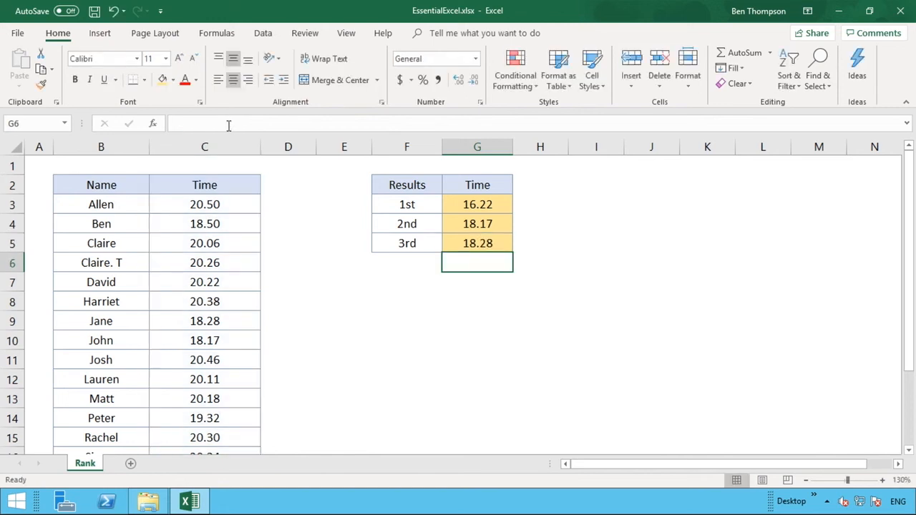